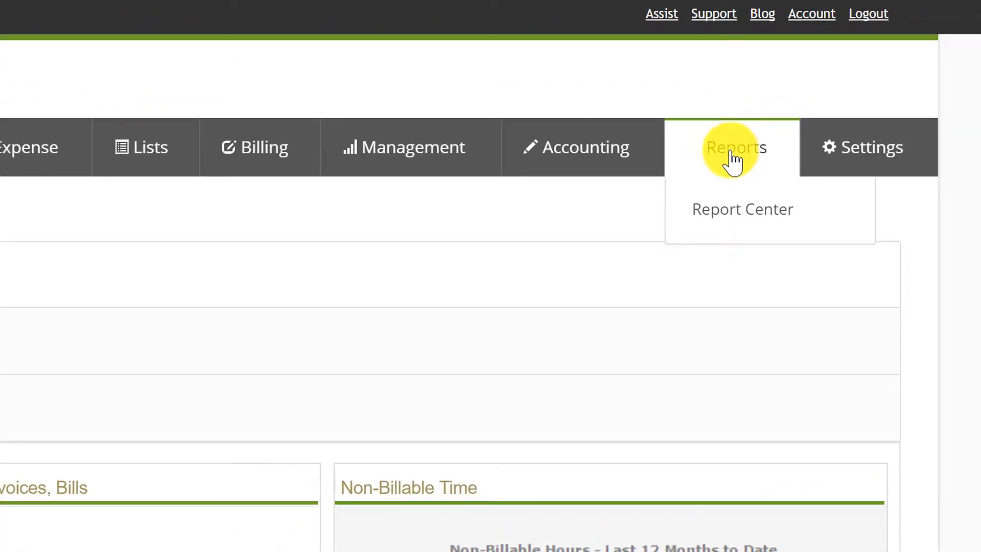
# - Open the Report Center and look over the standard report groups
pyautogui.click(735, 160)
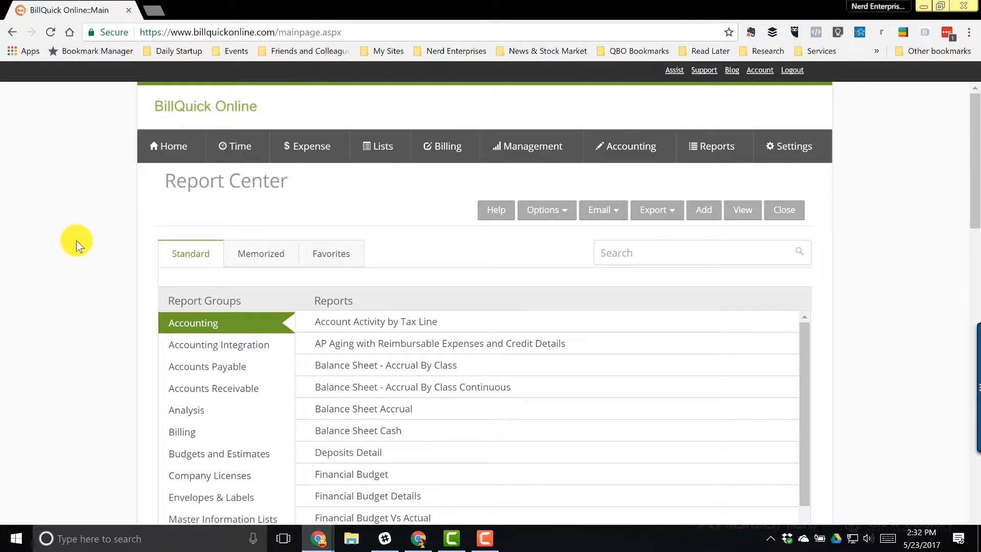
pyautogui.scroll(-1, 97, 255)
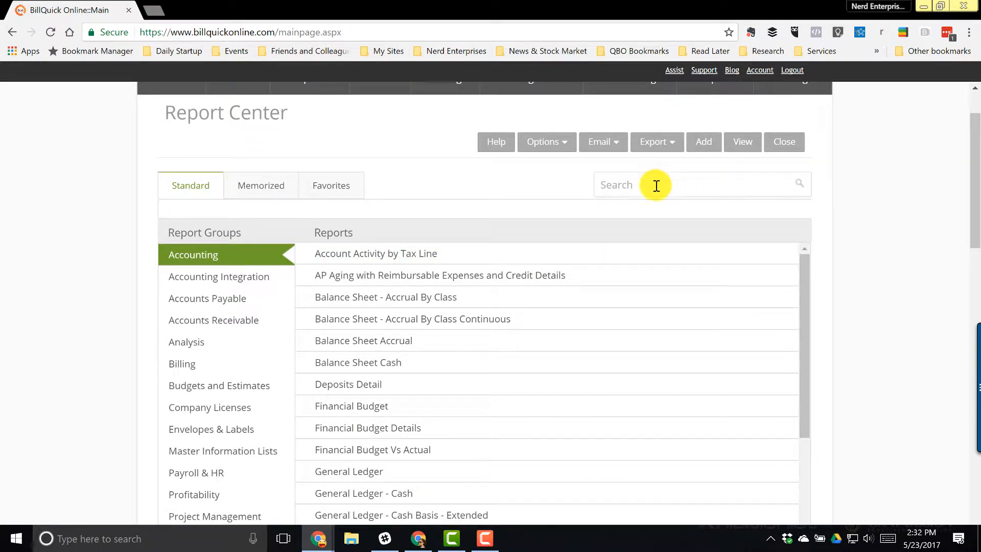
pyautogui.click(655, 185)
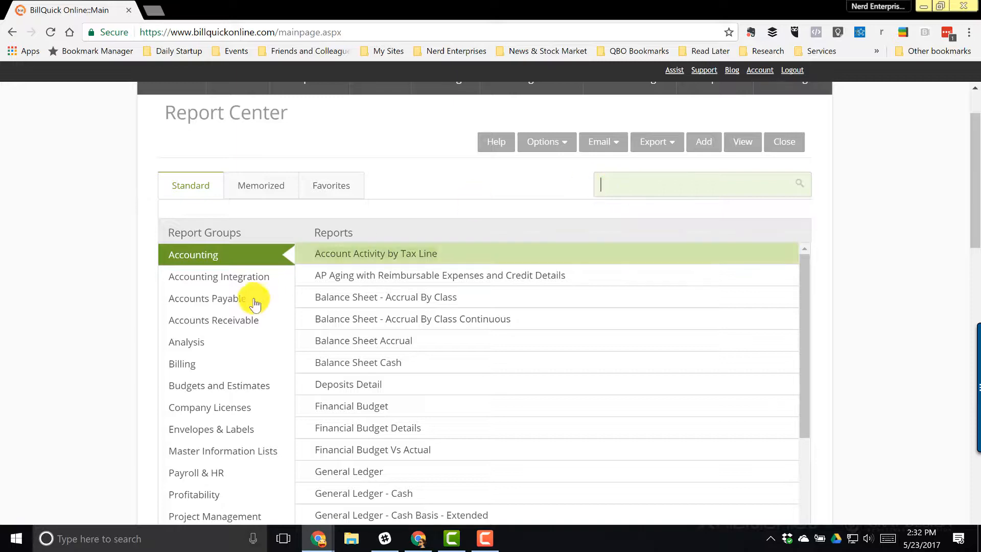
pyautogui.scroll(-5, 194, 322)
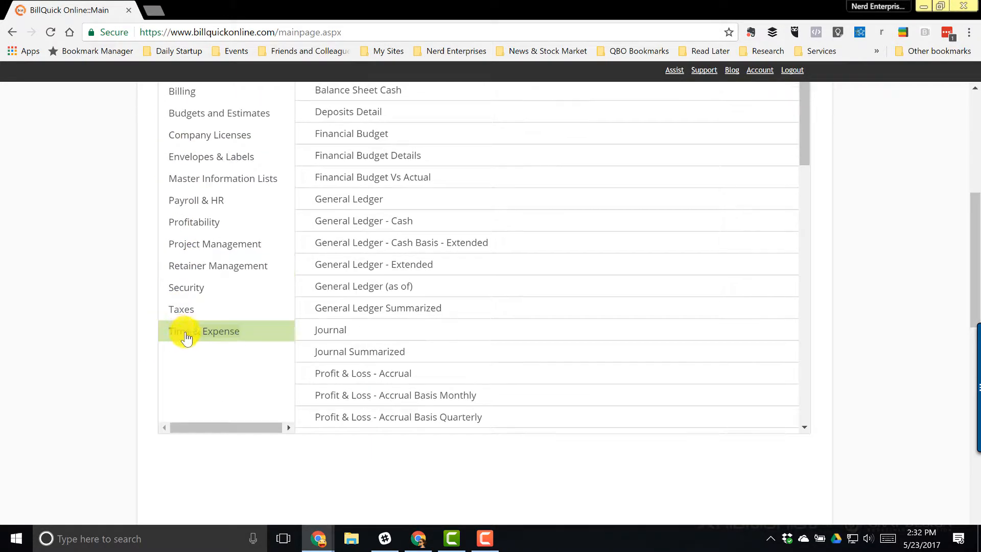
pyautogui.scroll(3, 187, 337)
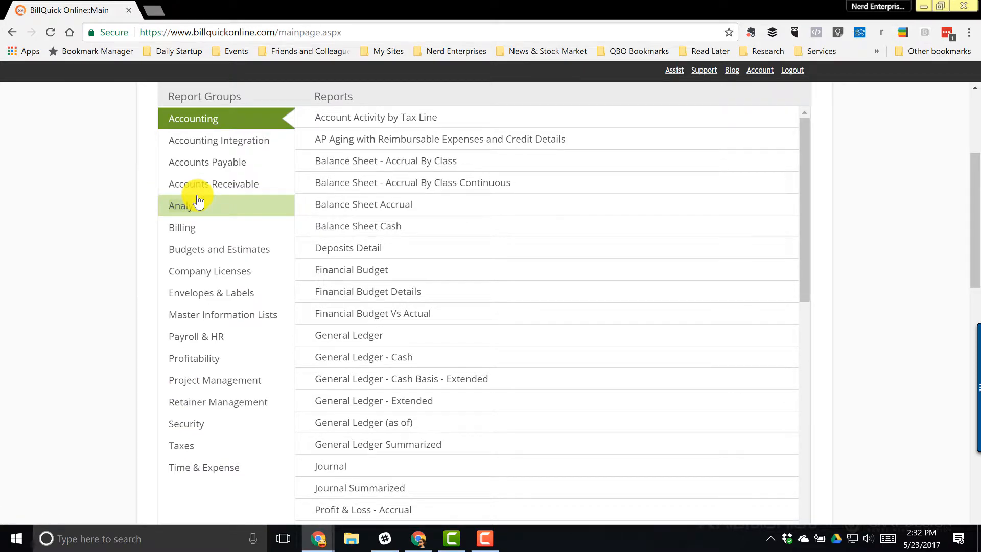
pyautogui.scroll(4, 234, 377)
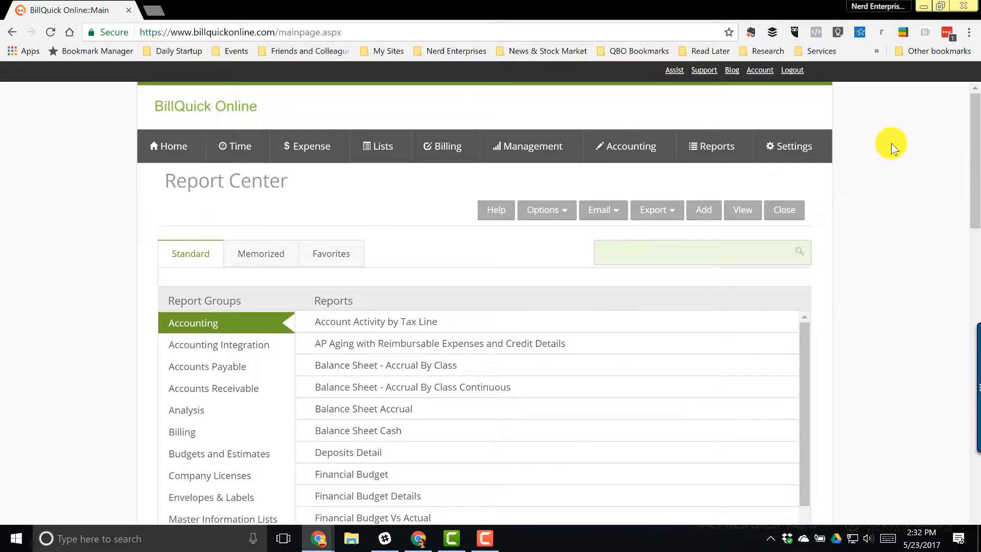
# - Search the reports for "* Cash Flow", choose Cash Flow vs. Revenue, and look over its report filters
pyautogui.write('*')
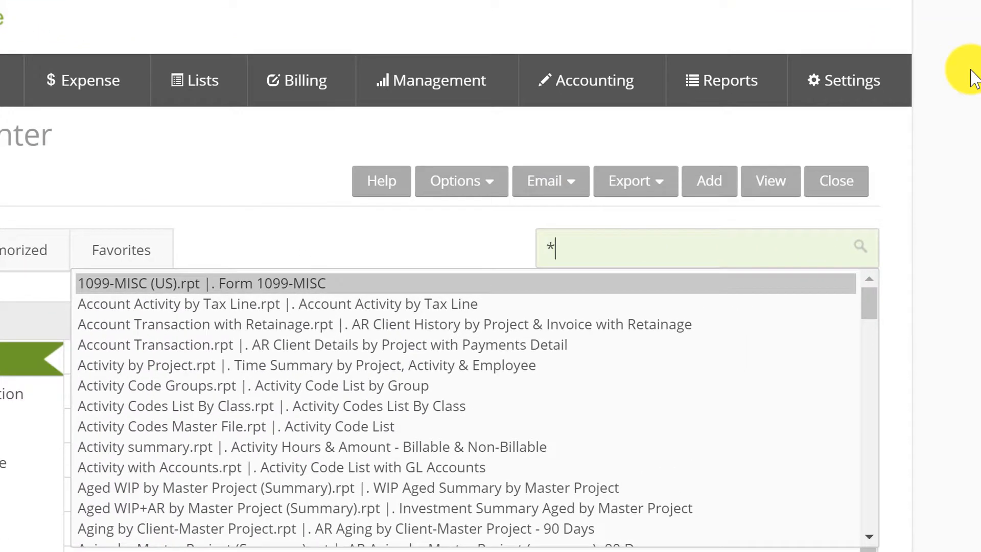
pyautogui.write(' Cash')
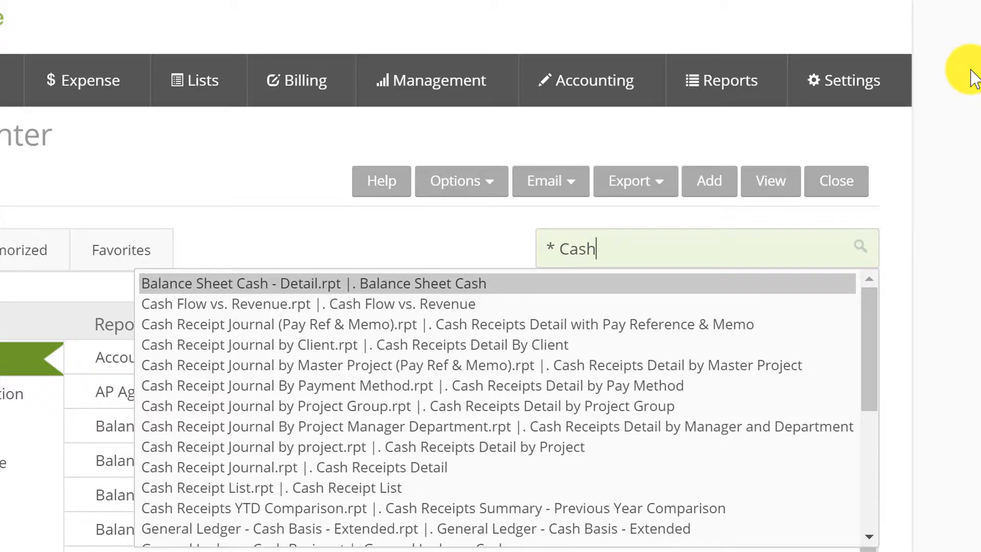
pyautogui.write(' Flow')
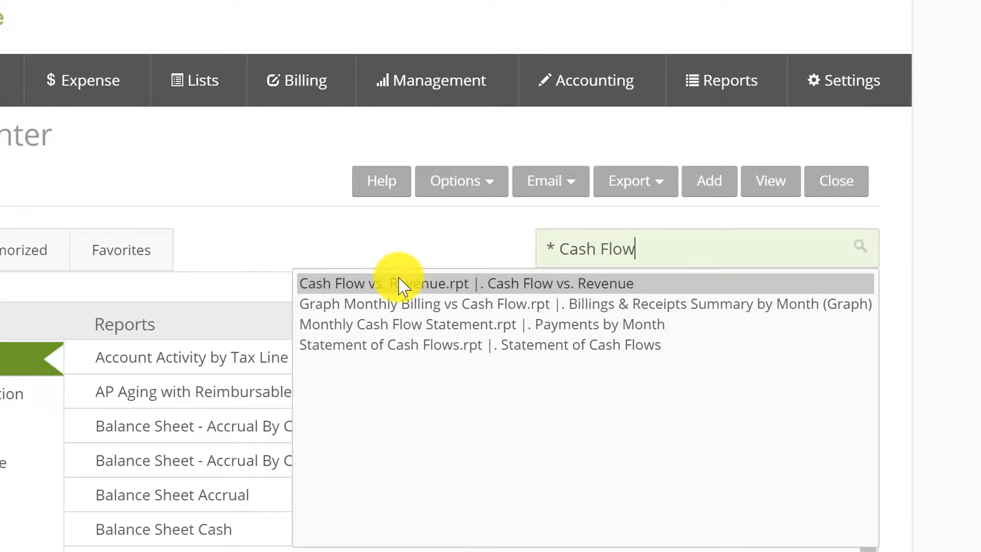
pyautogui.click(398, 284)
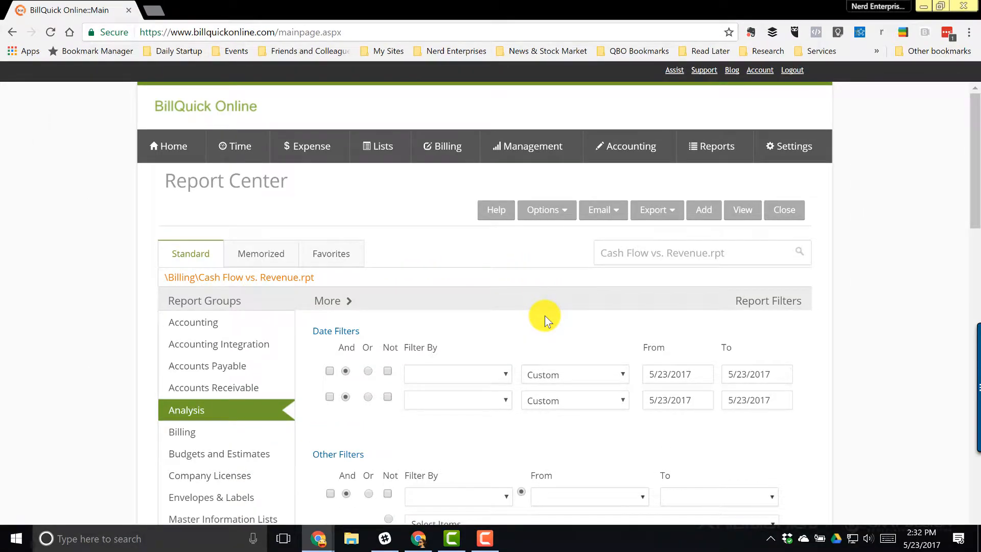
pyautogui.scroll(-3, 545, 316)
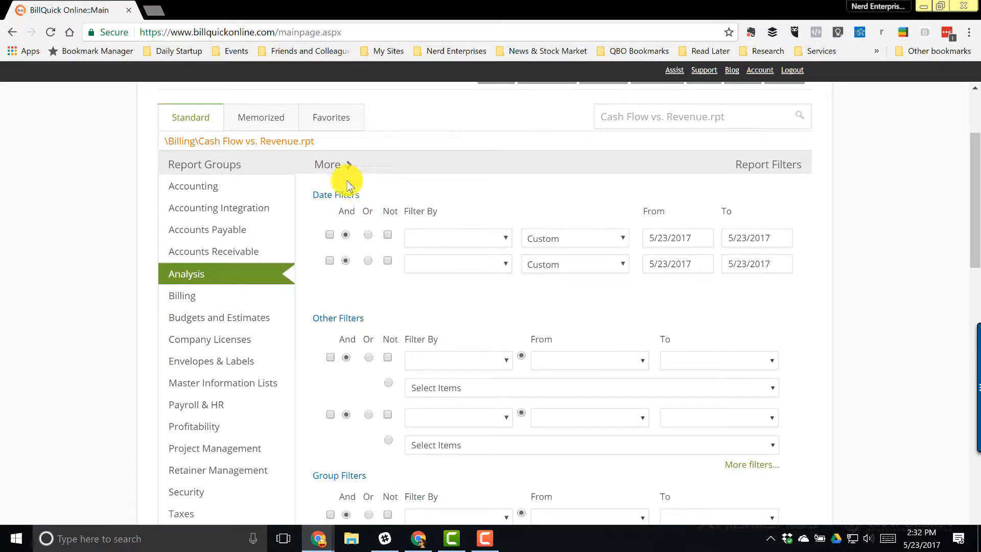
pyautogui.scroll(-2, 404, 355)
pyautogui.scroll(4, 418, 358)
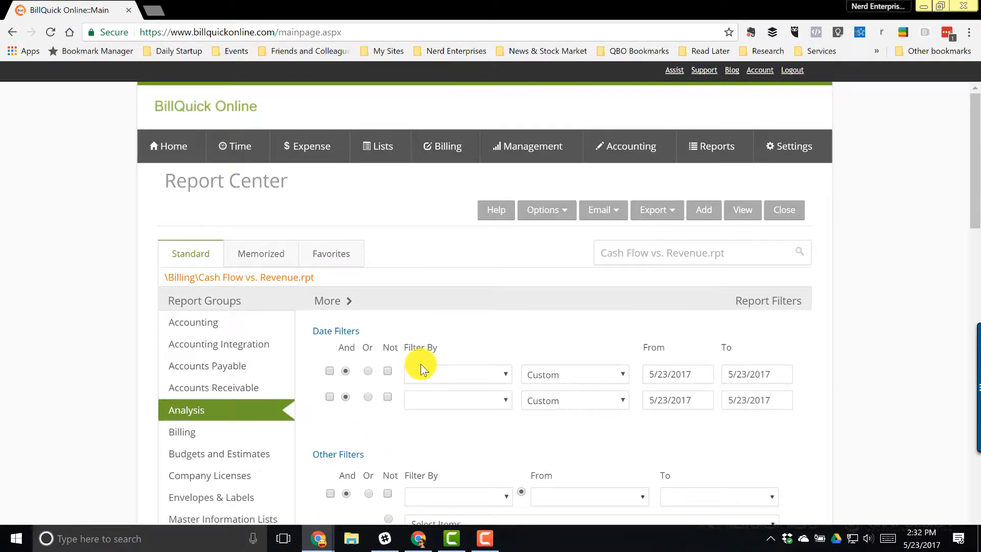
# - Generate the Cash Flow vs. Revenue report with the as-of date 1/1/2016, and close the report window
pyautogui.click(746, 212)
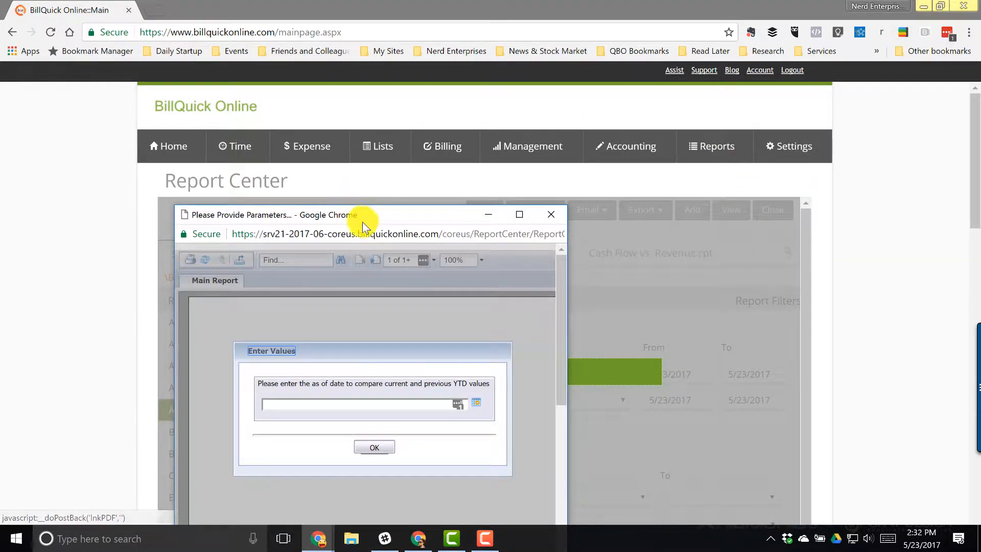
pyautogui.moveTo(364, 216); pyautogui.dragTo(371, 91)
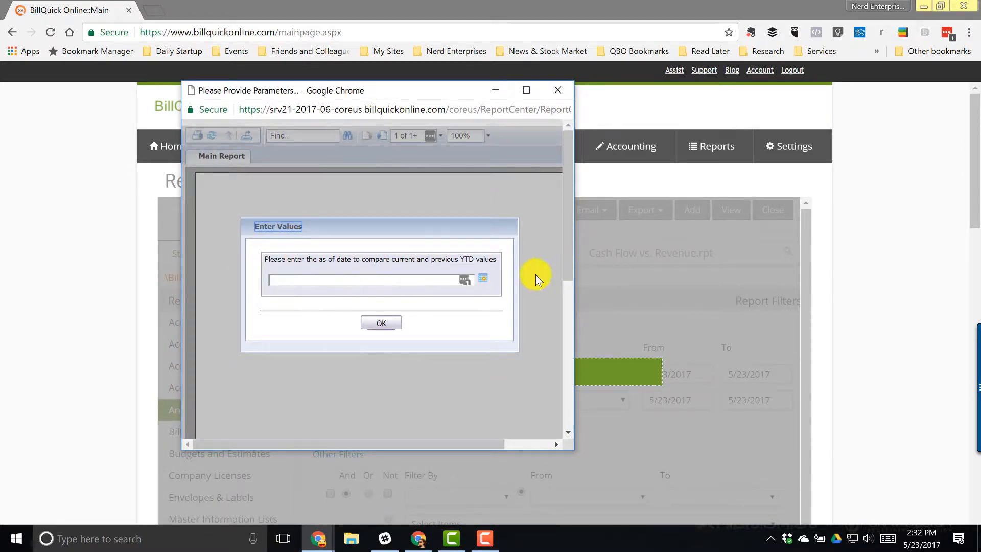
pyautogui.click(482, 279)
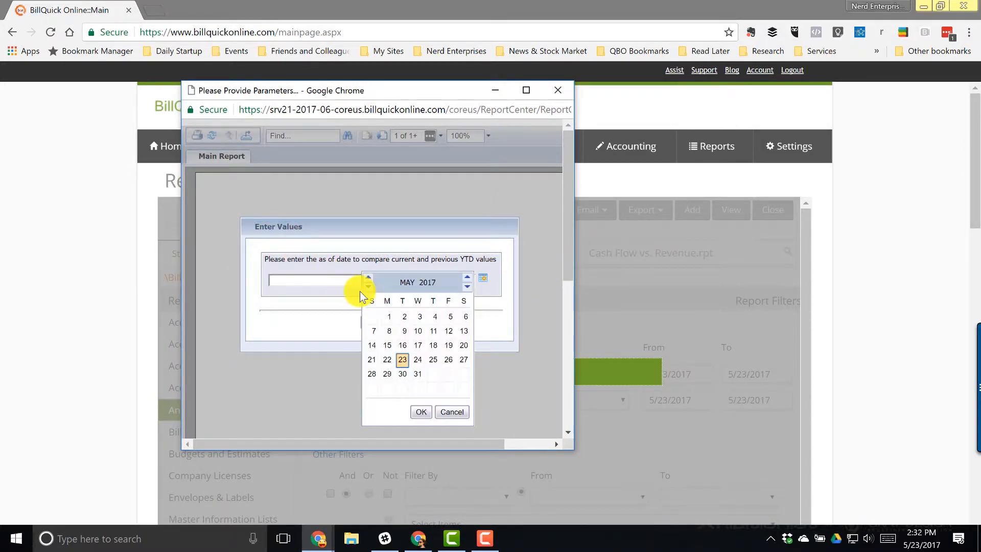
pyautogui.click(467, 286)
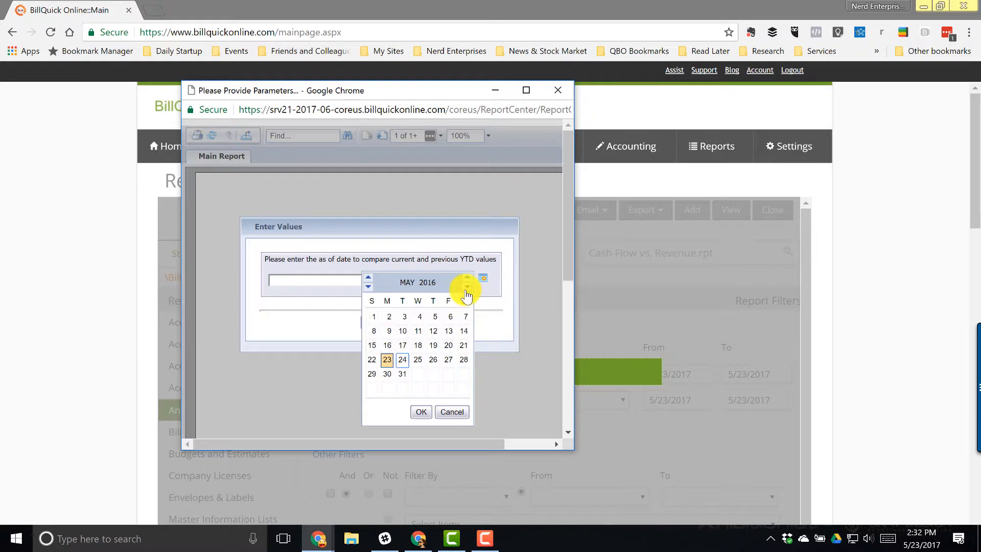
pyautogui.click(369, 288)
pyautogui.click(368, 288)
pyautogui.click(368, 288)
pyautogui.click(369, 288)
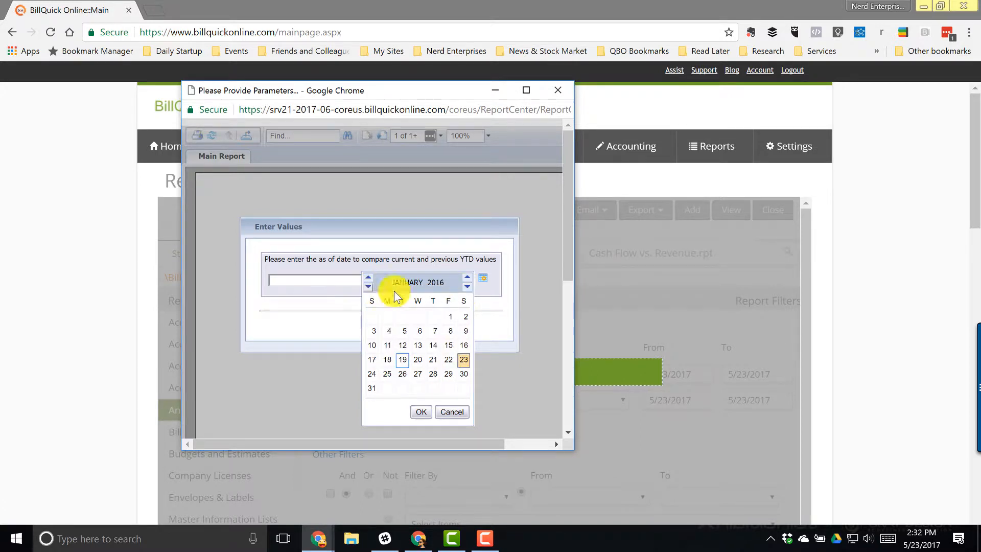
pyautogui.click(449, 317)
pyautogui.click(421, 413)
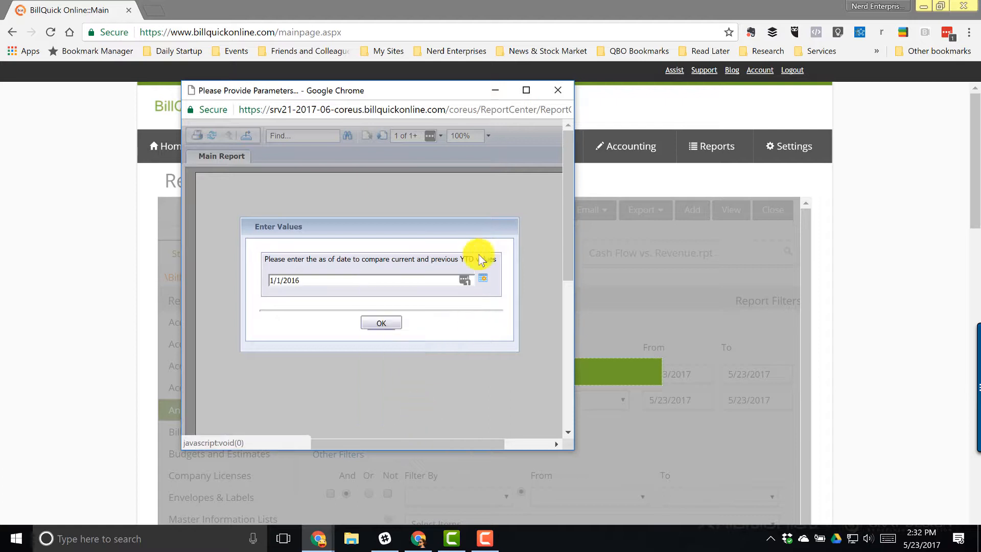
pyautogui.click(386, 323)
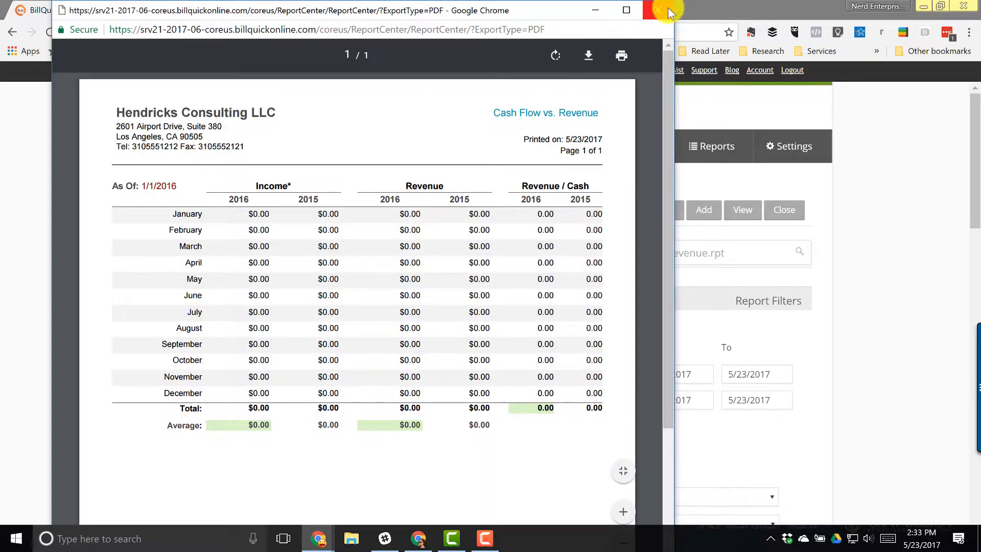
pyautogui.click(659, 11)
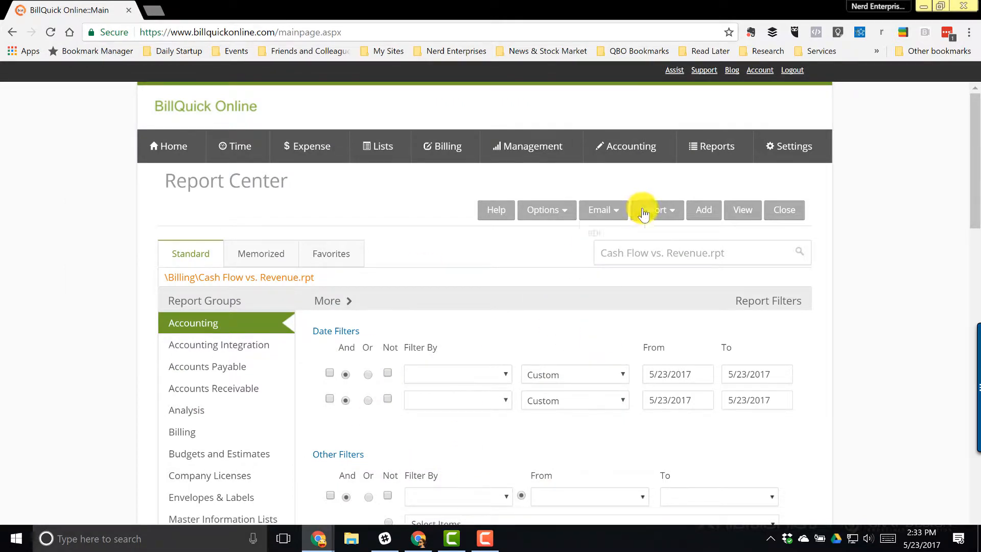
# - Generate the Cash Flow vs. Revenue report again with the as-of date 5/23/2017
pyautogui.click(747, 212)
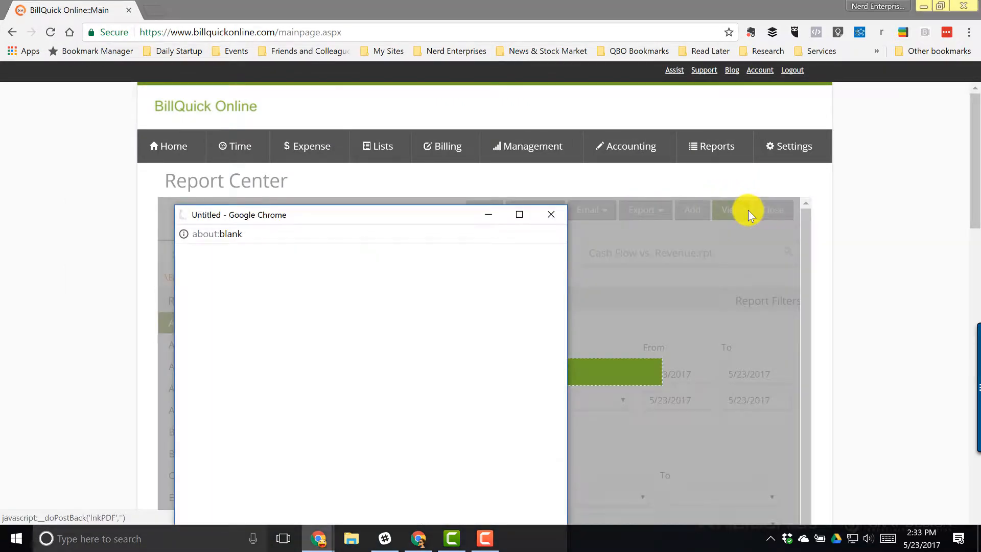
pyautogui.moveTo(387, 212); pyautogui.dragTo(417, 132)
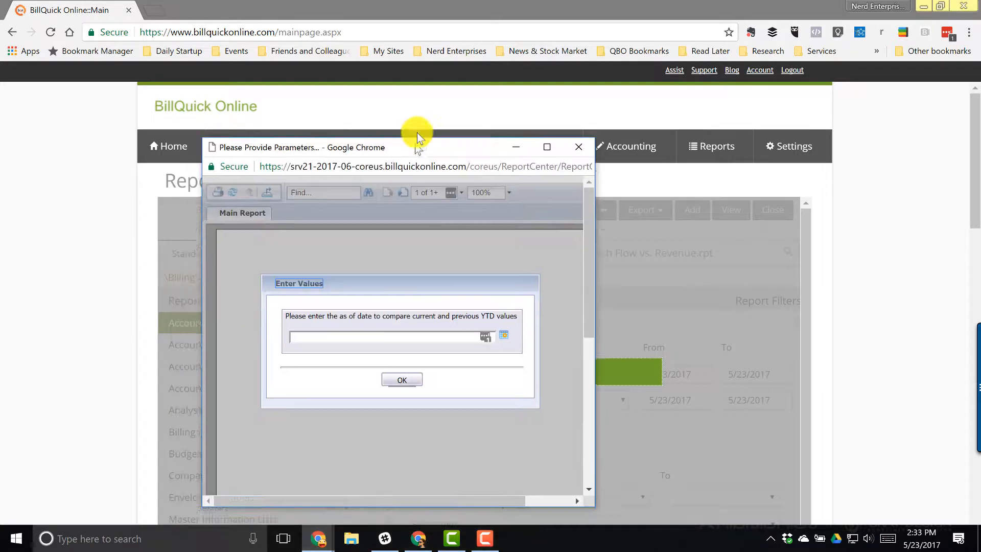
pyautogui.click(453, 328)
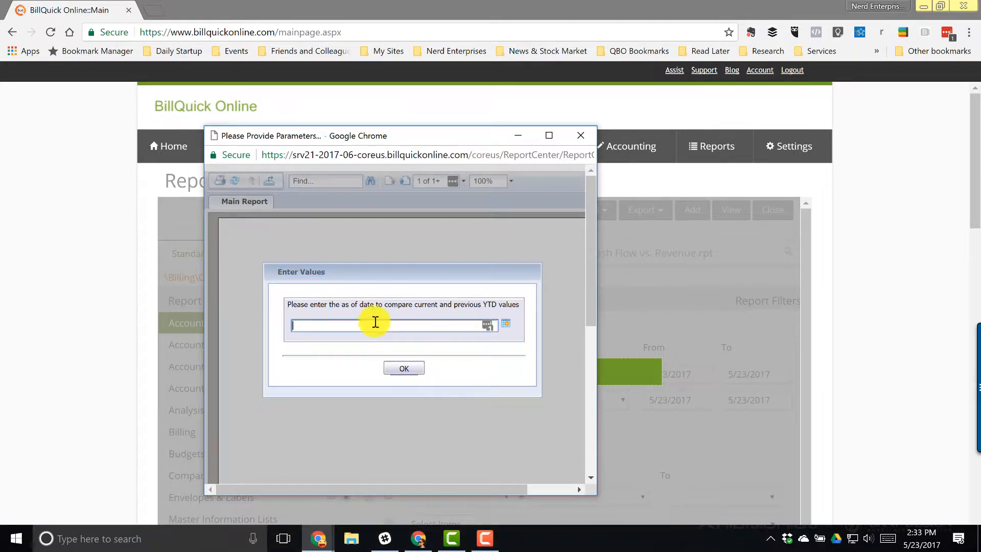
pyautogui.click(506, 324)
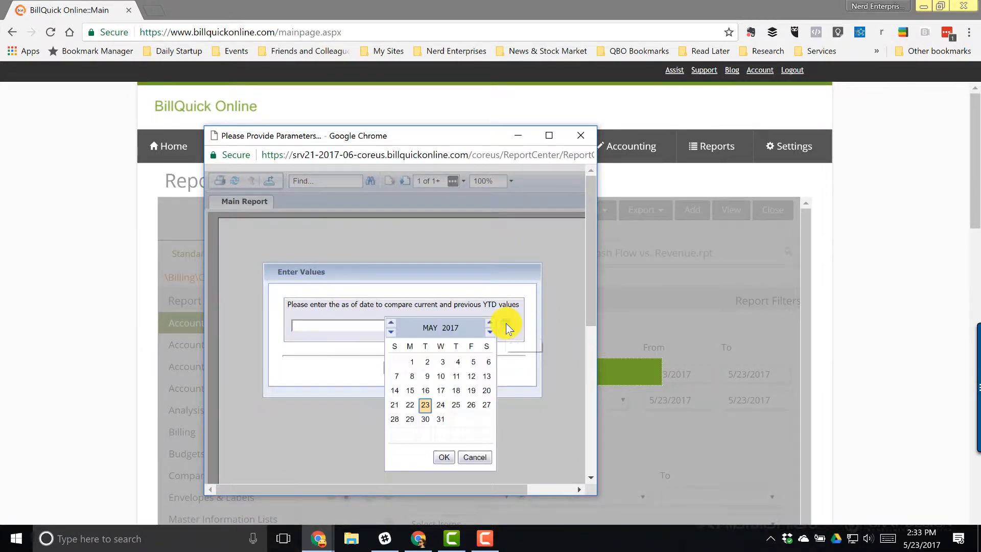
pyautogui.click(425, 405)
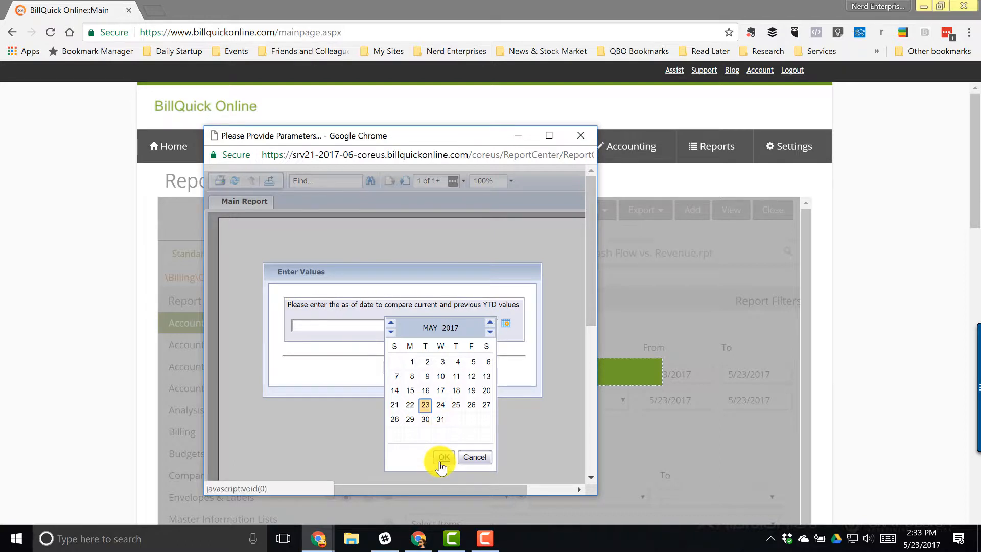
pyautogui.click(444, 457)
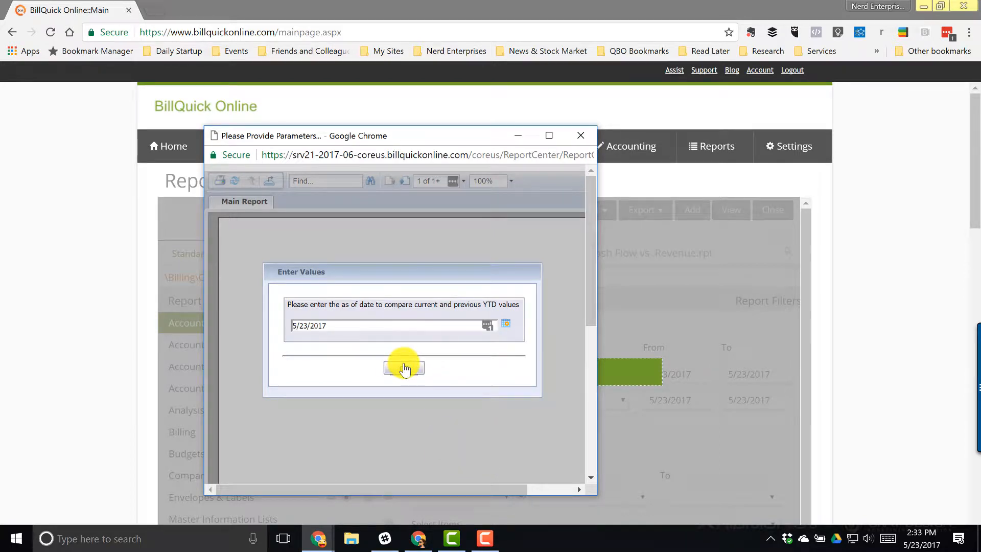
pyautogui.click(404, 368)
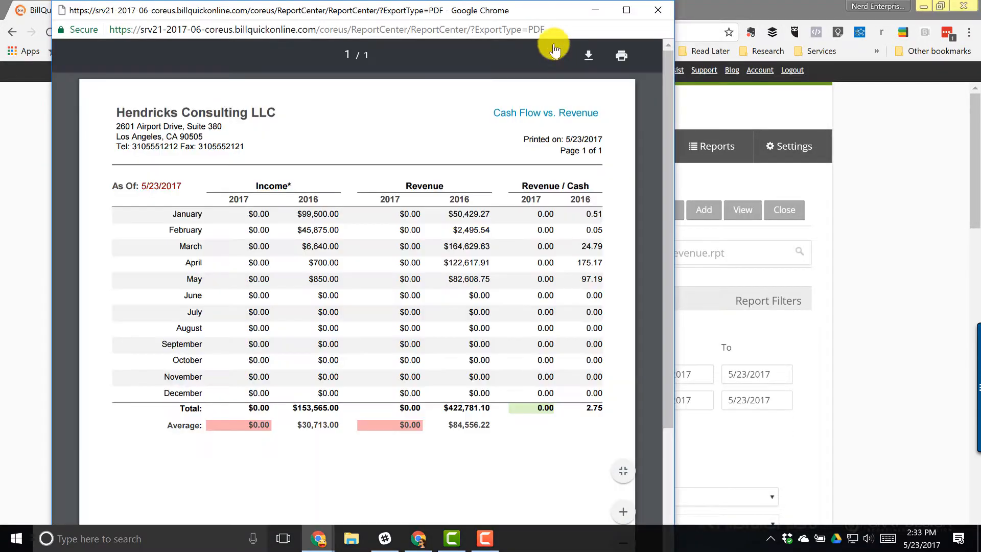
# - Examine the January 2016 revenue and Revenue / Cash figures in the report, and close its window
pyautogui.moveTo(450, 19); pyautogui.dragTo(582, 18)
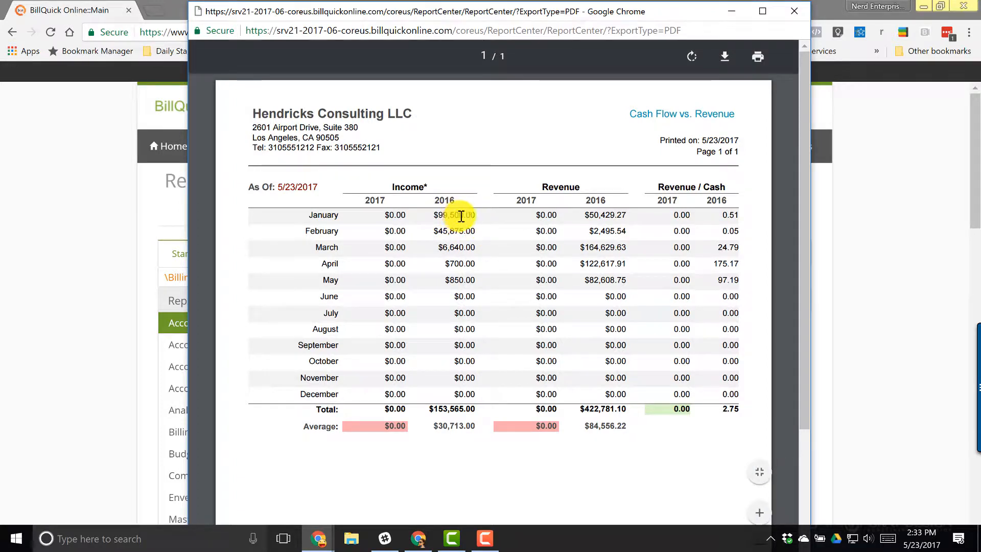
pyautogui.moveTo(592, 217); pyautogui.dragTo(623, 227)
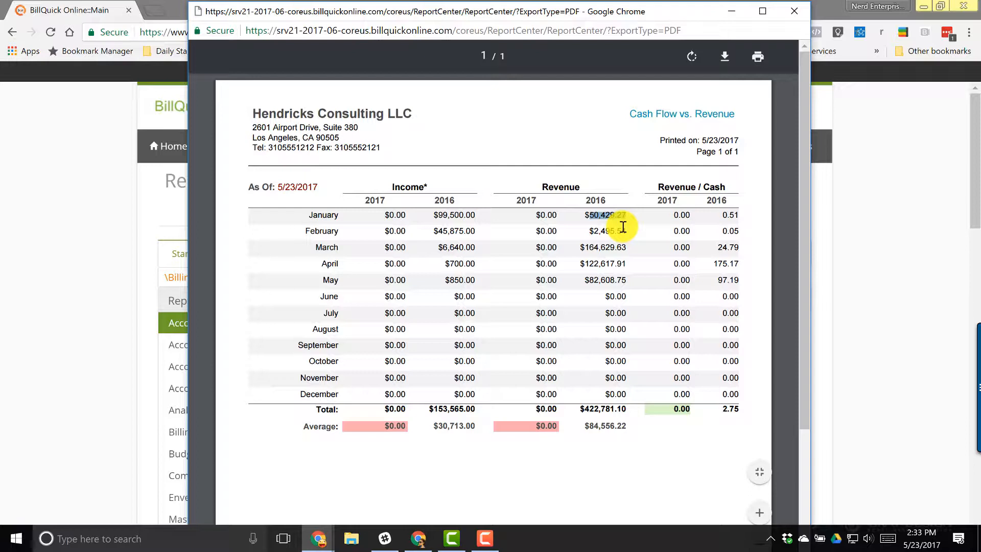
pyautogui.click(732, 215)
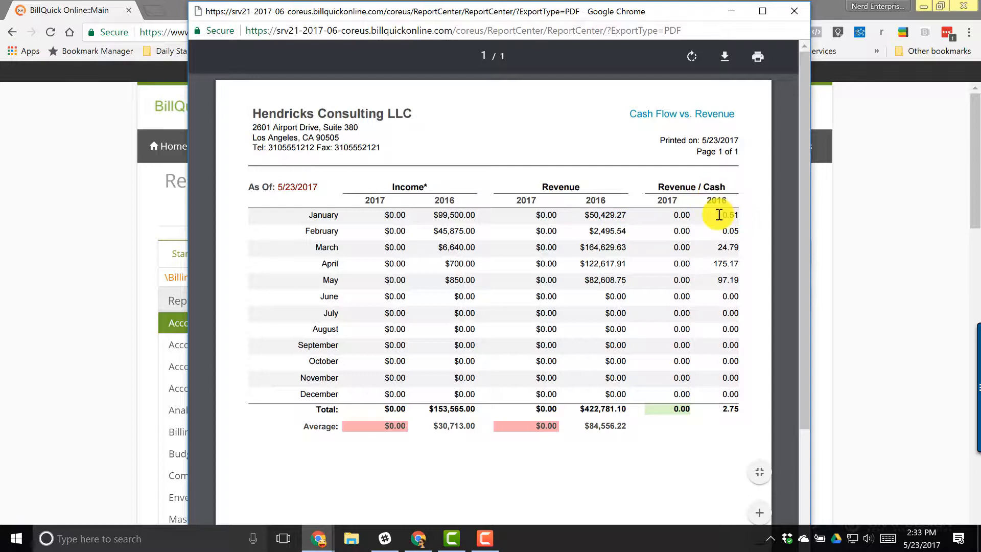
pyautogui.moveTo(720, 213); pyautogui.dragTo(748, 217)
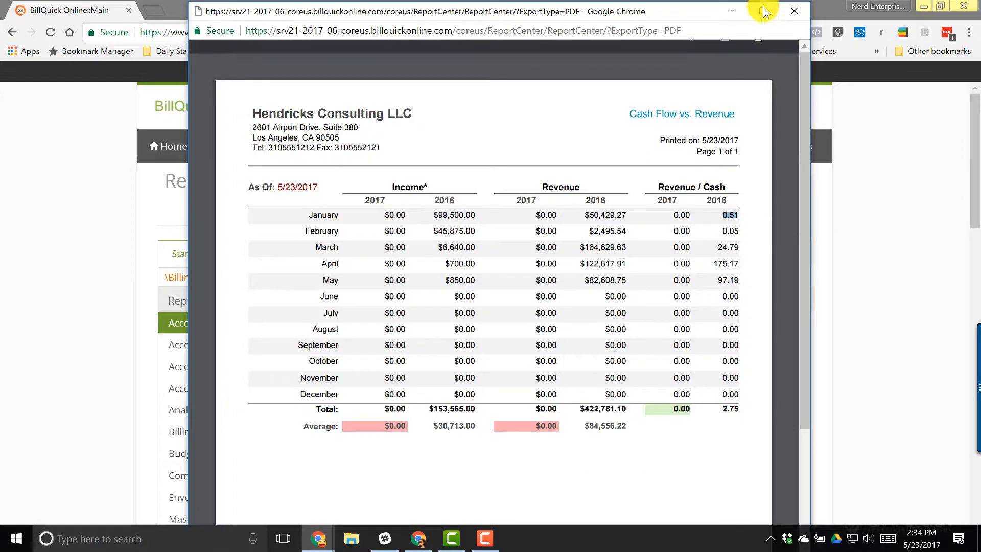
pyautogui.click(797, 11)
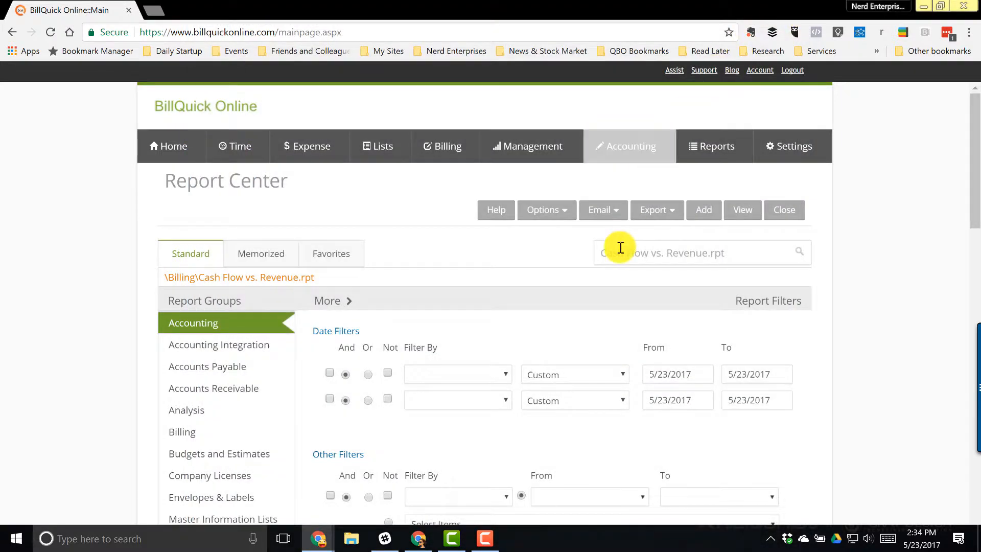
# - Search the reports for "* Cash flow" and display the Graph Monthly Billing vs Cash Flow report in a maximized window
pyautogui.click(677, 259)
pyautogui.moveTo(740, 254); pyautogui.dragTo(440, 230)
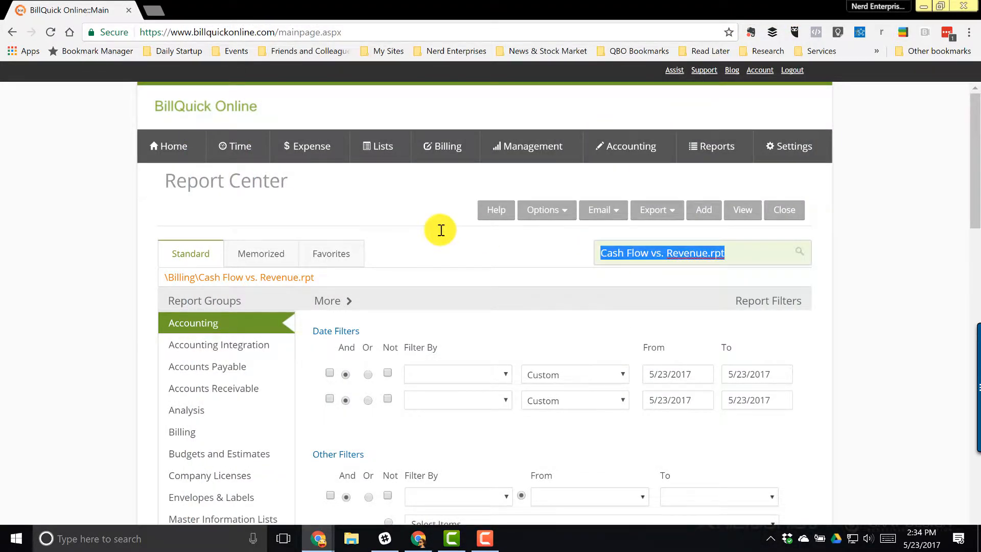
pyautogui.press('BackSpace')
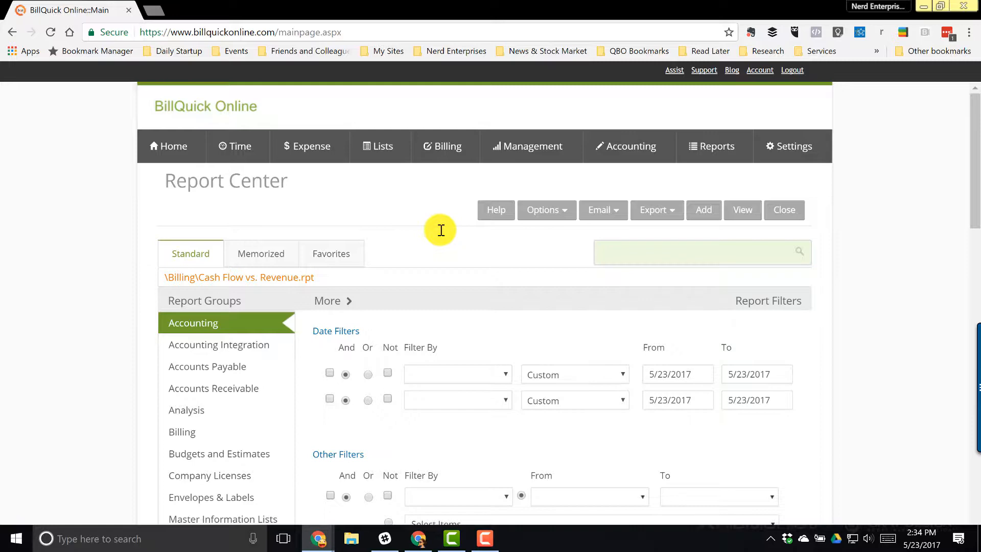
pyautogui.write('*')
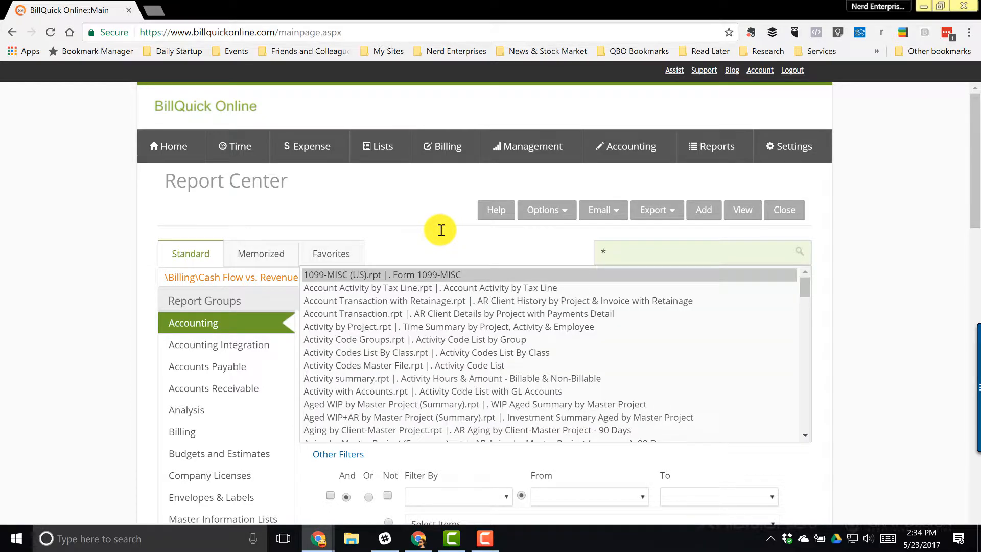
pyautogui.write(' Cash')
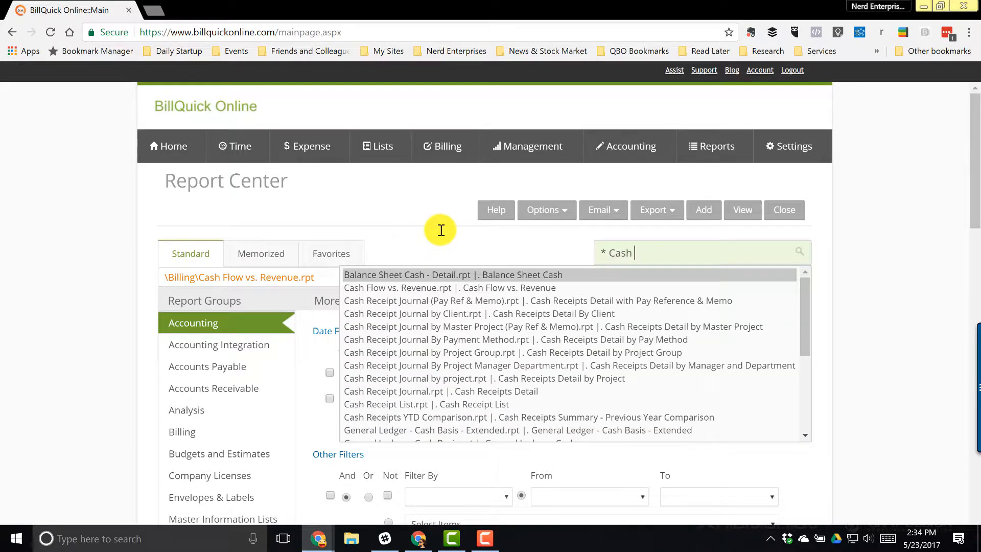
pyautogui.write(' flow')
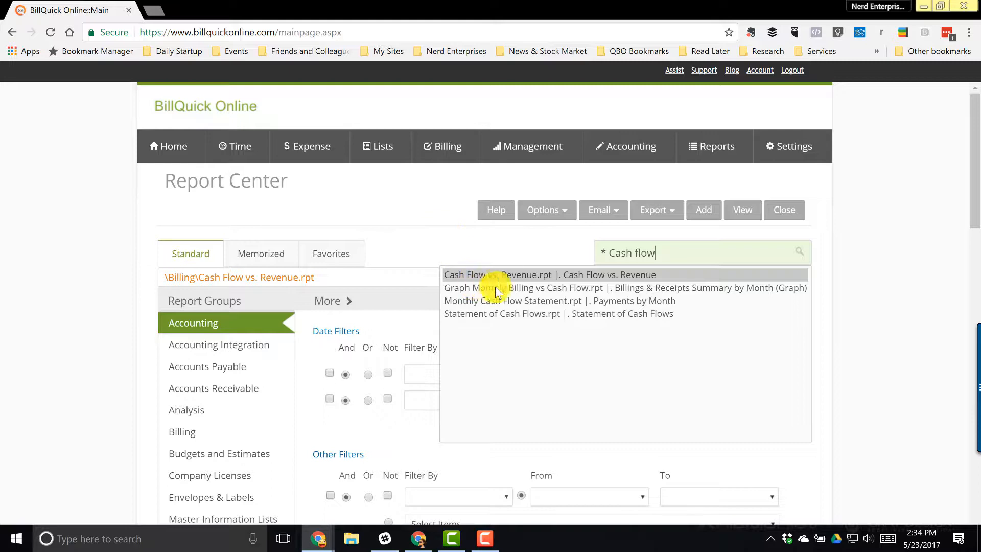
pyautogui.click(522, 289)
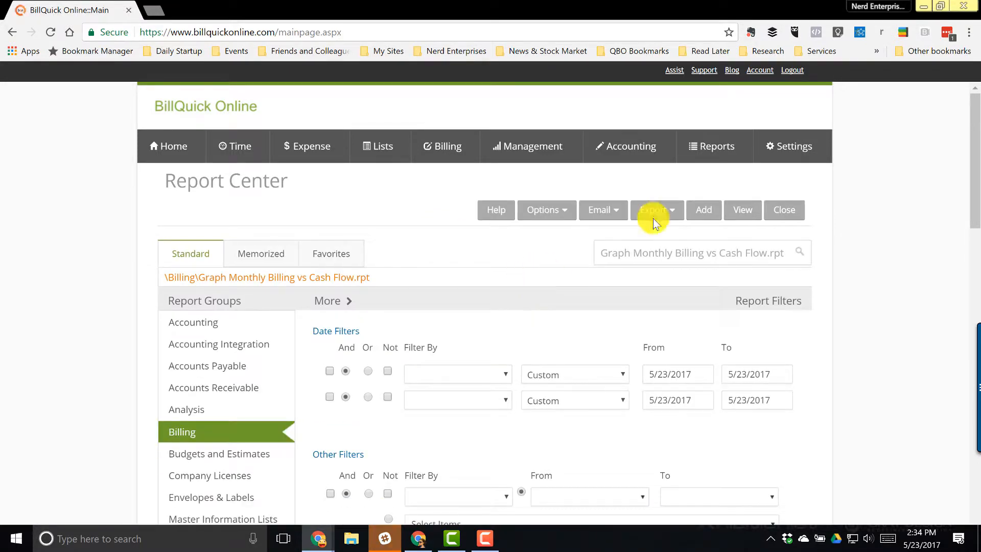
pyautogui.click(740, 210)
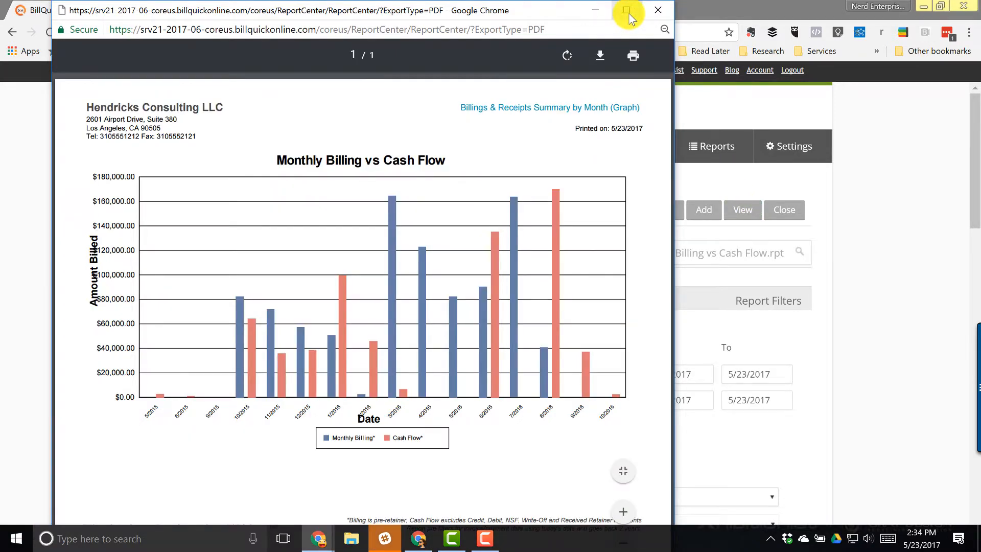
pyautogui.click(628, 10)
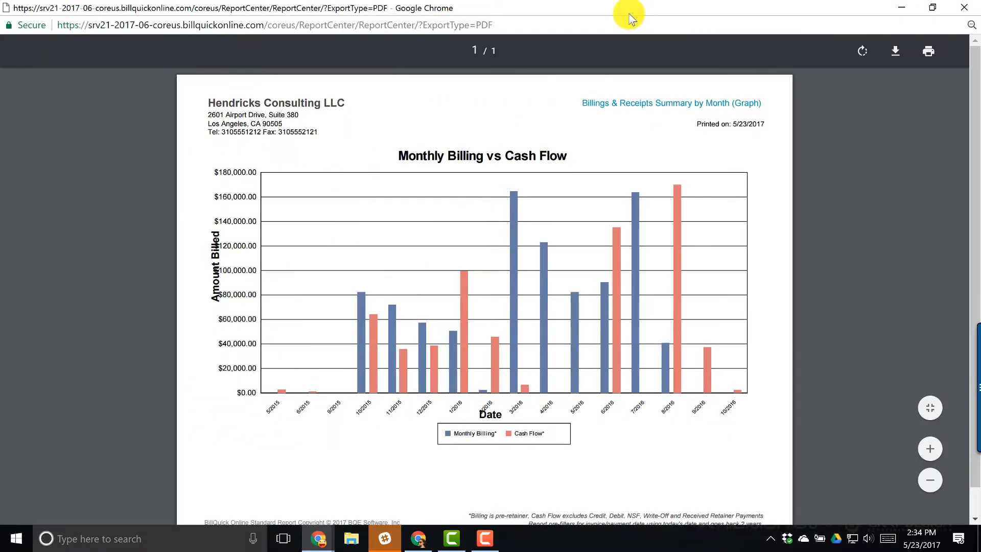